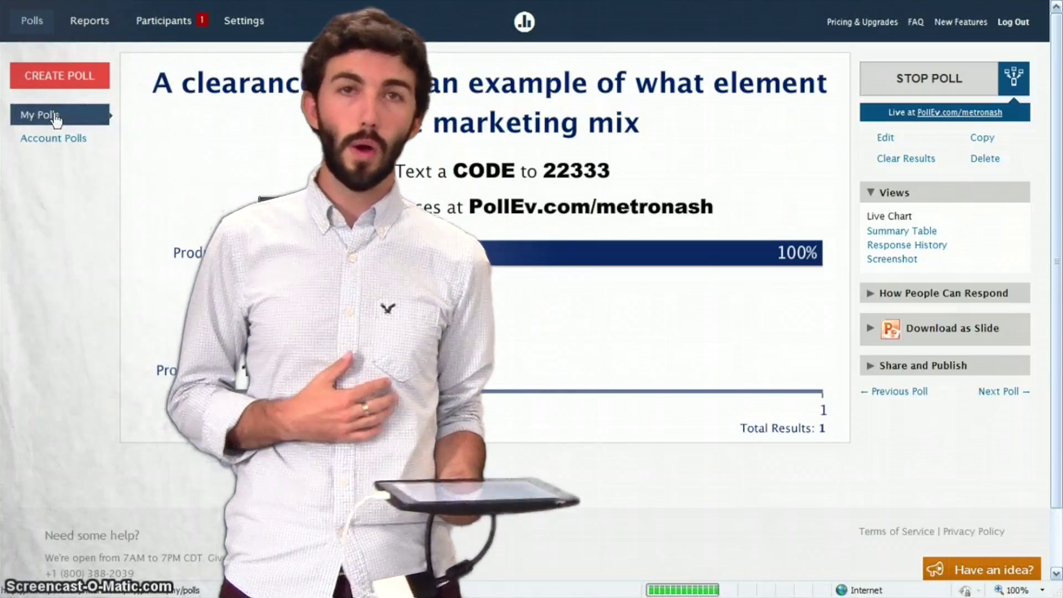
Return to the My Polls list, which shows the clearance-sale poll with 1 response.
left_click(55, 117)
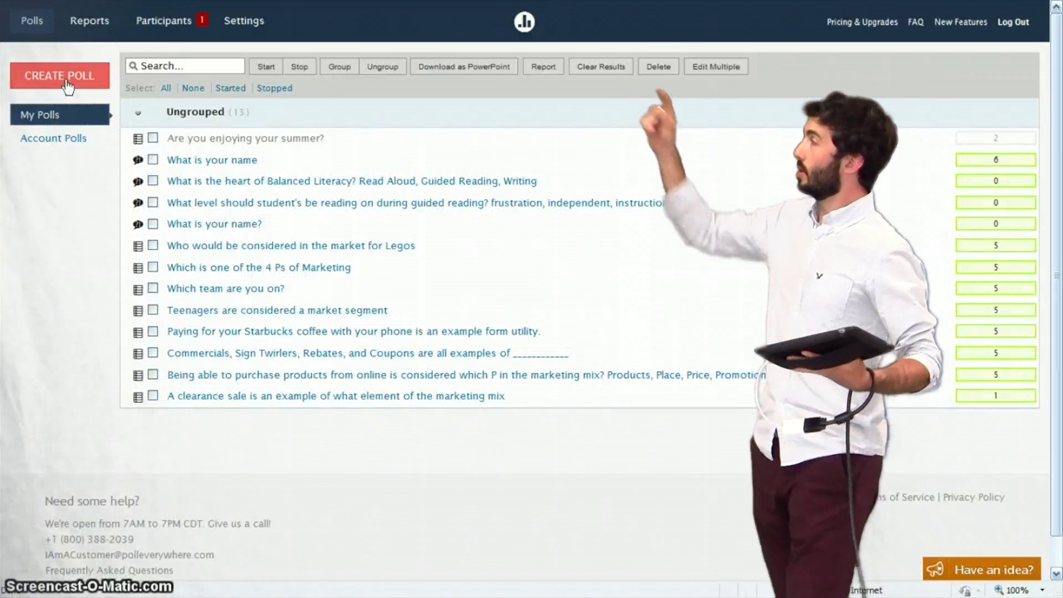
Start a new poll with the questions 'What is your name' and 'Which team are you on'.
left_click(65, 81)
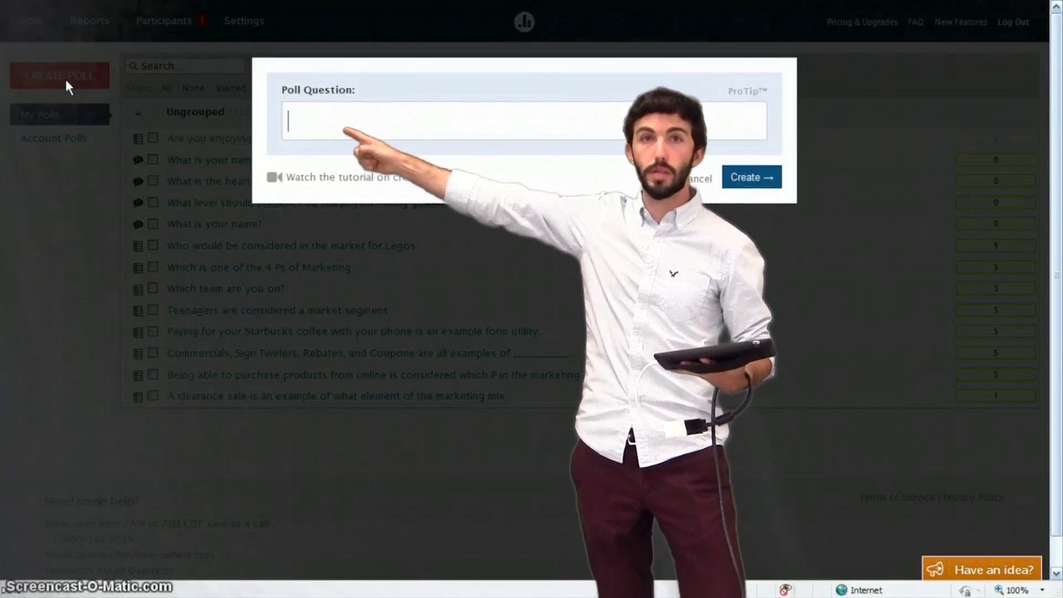
type("What is your name")
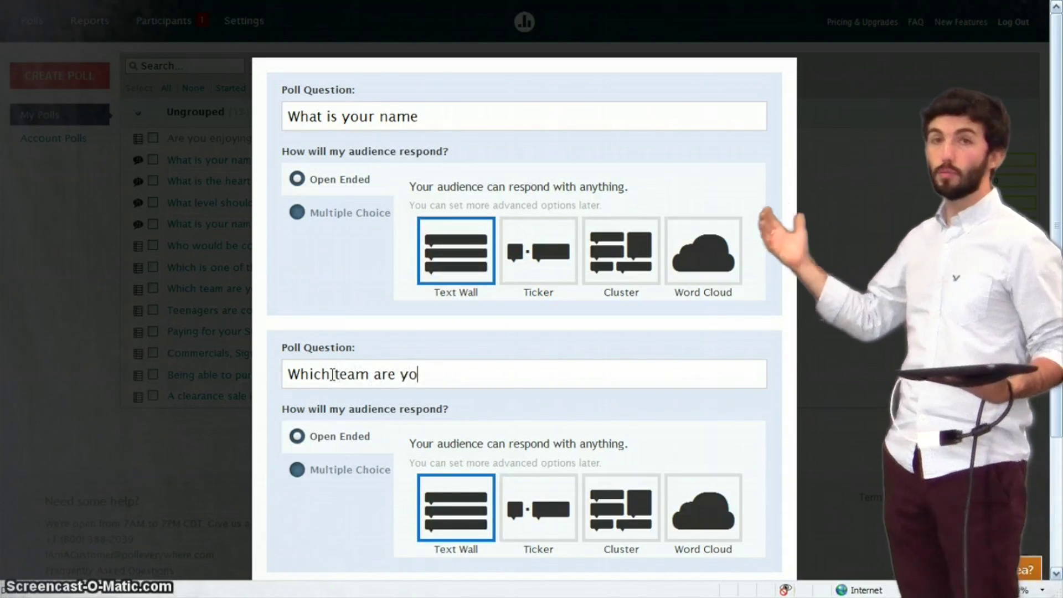
type("u on")
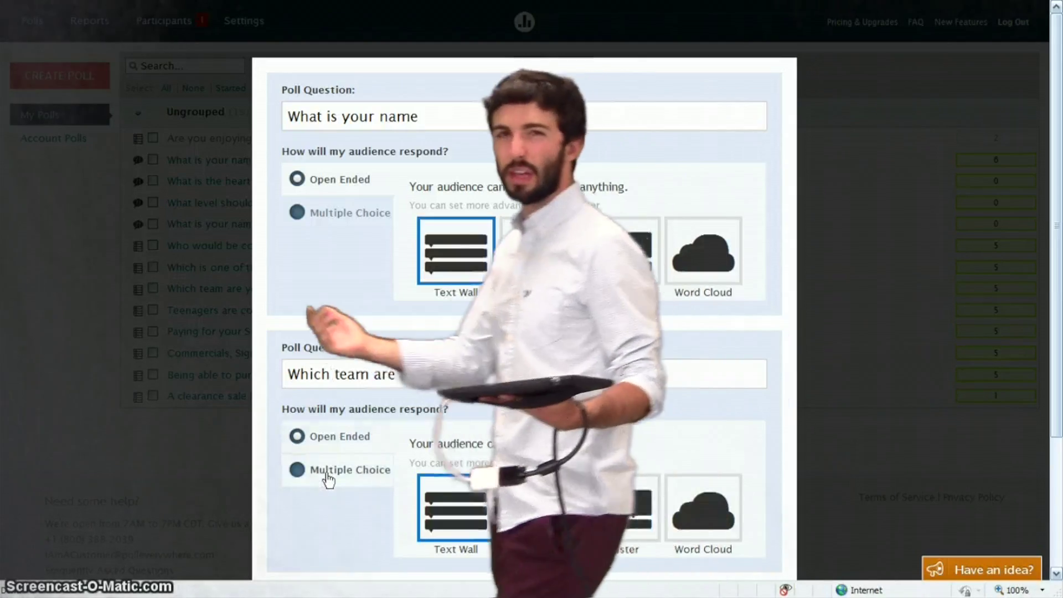
Make the team question multiple choice with answers Hufflepuff and Gryffindor, and create both polls.
left_click(330, 476)
double_click(419, 472)
type("H")
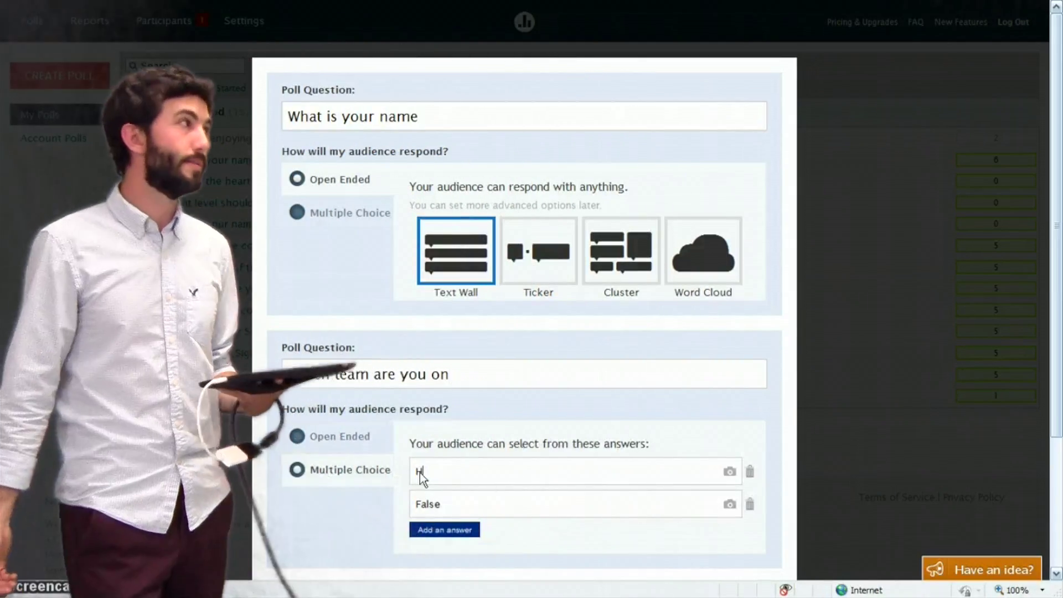
type("ufflep")
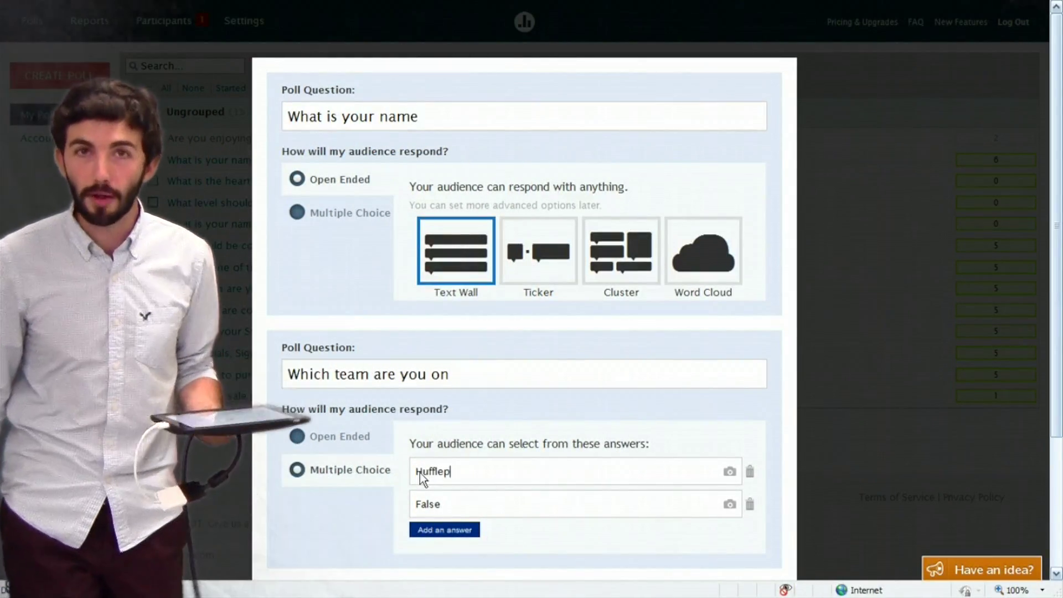
type("uff")
key("Tab")
type("Gryff")
key("BackSpace")
key("BackSpace")
key("BackSpace")
key("BackSpace")
key("BackSpace")
key("BackSpace")
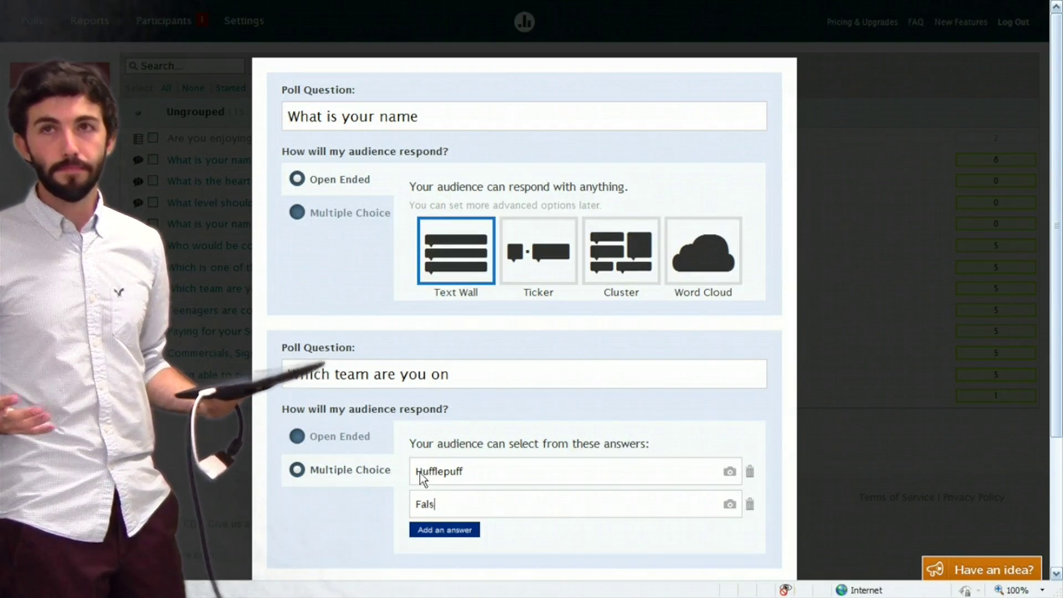
key("BackSpace")
key("BackSpace")
key("BackSpace")
key("BackSpace")
type("Gryfi")
key("BackSpace")
type("findor")
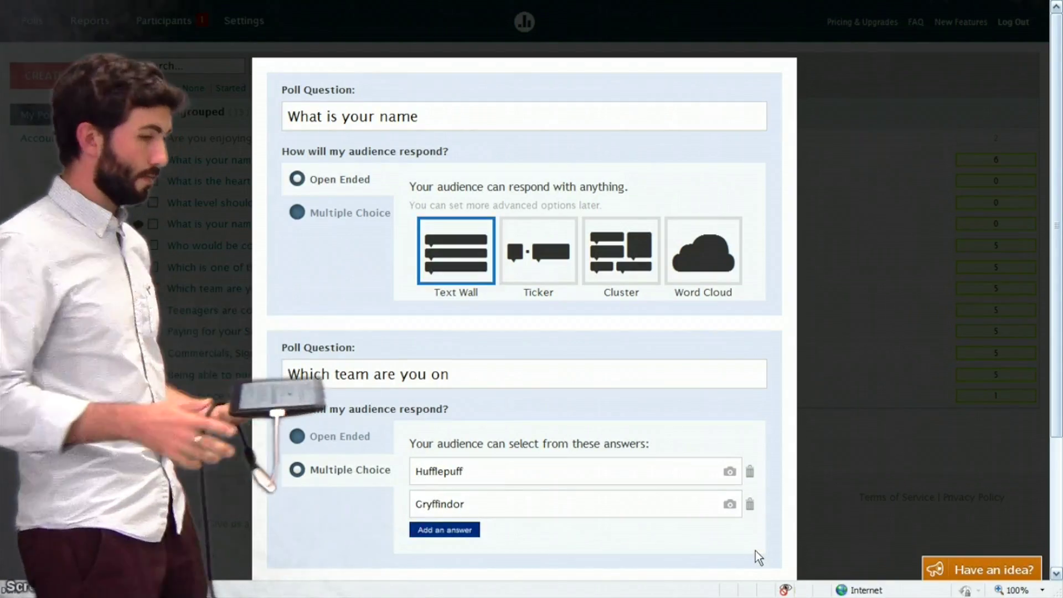
scroll(827, 405, "down", 3)
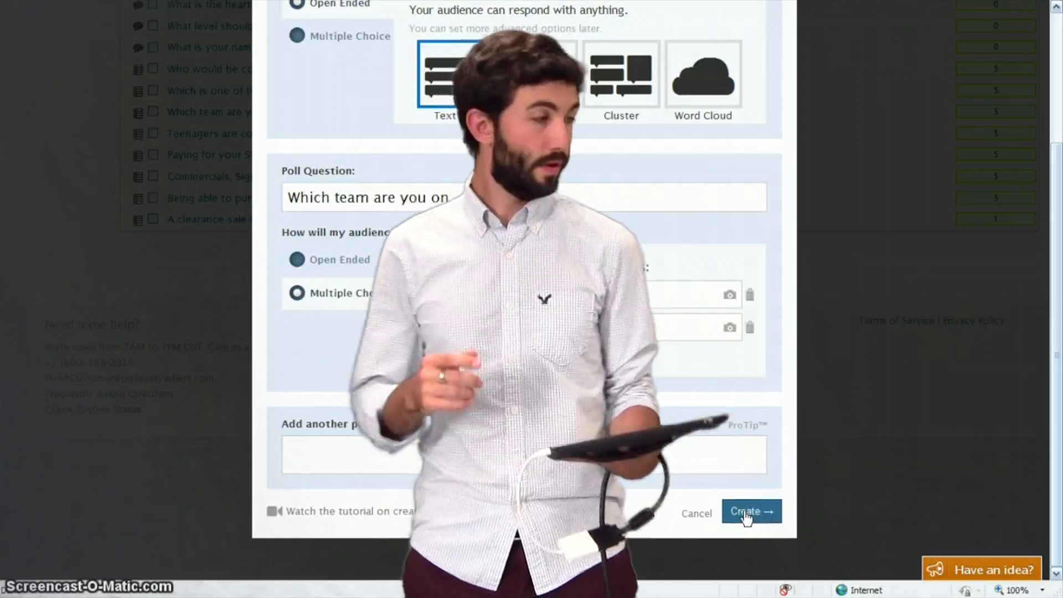
left_click(748, 516)
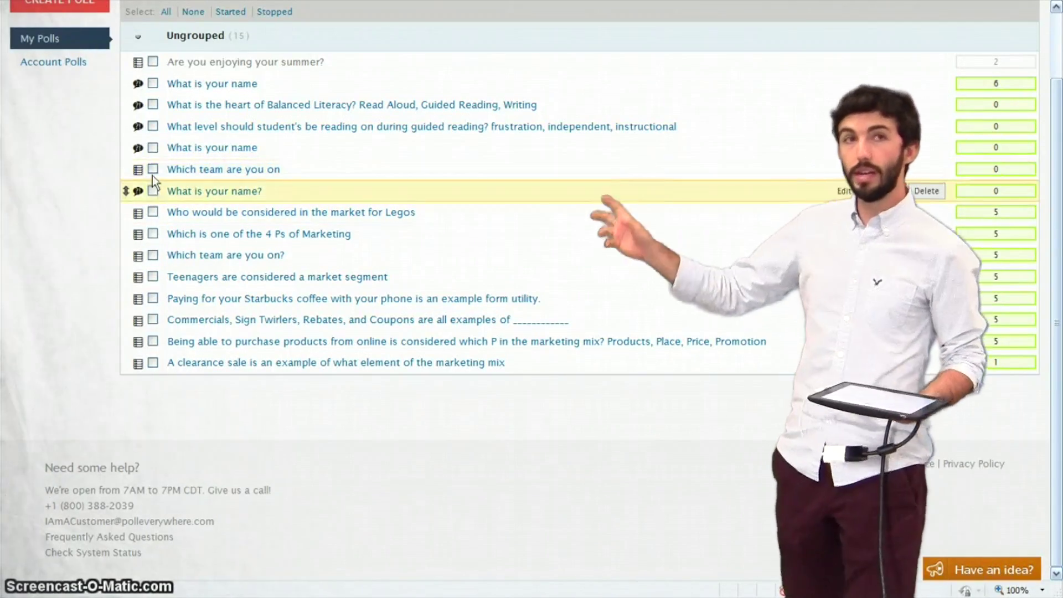
Group the team, Legos, 4 Ps and market-segment polls, with 'Which team are you on?' at the top.
scroll(153, 169, "up", 3)
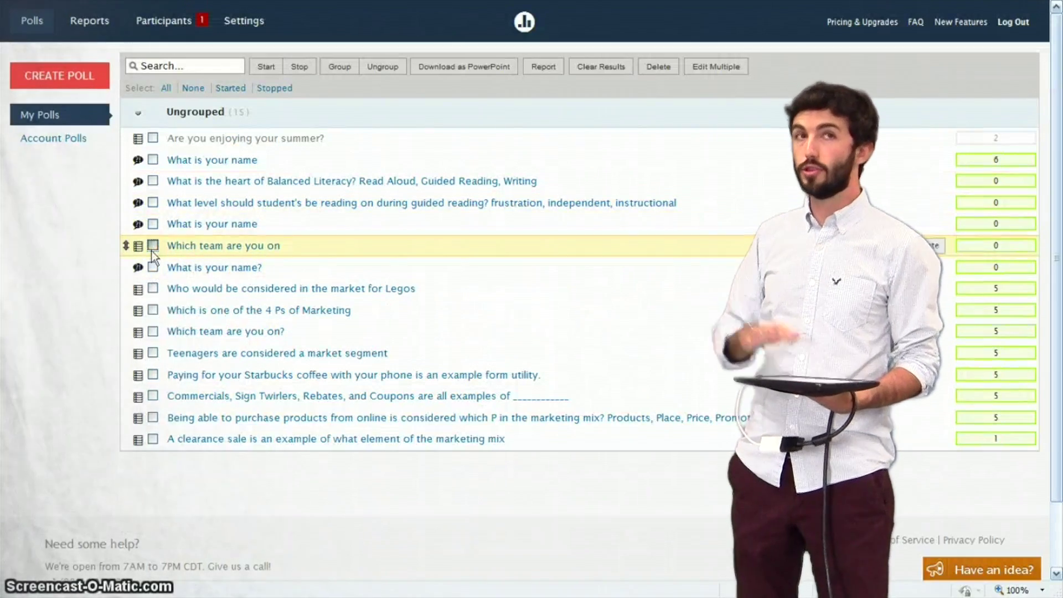
left_click(152, 249)
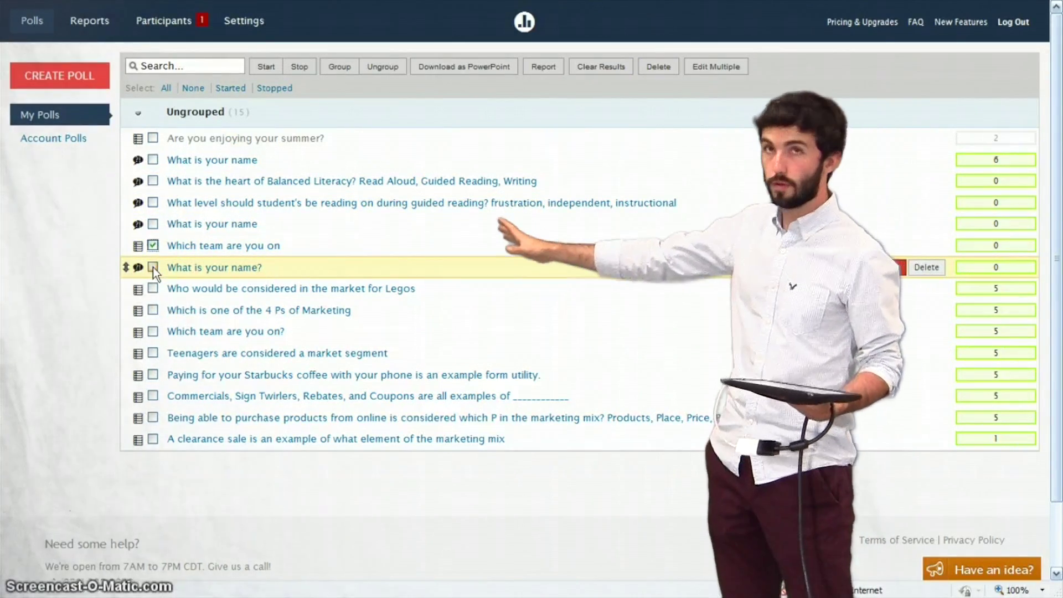
left_click(153, 352, "shift")
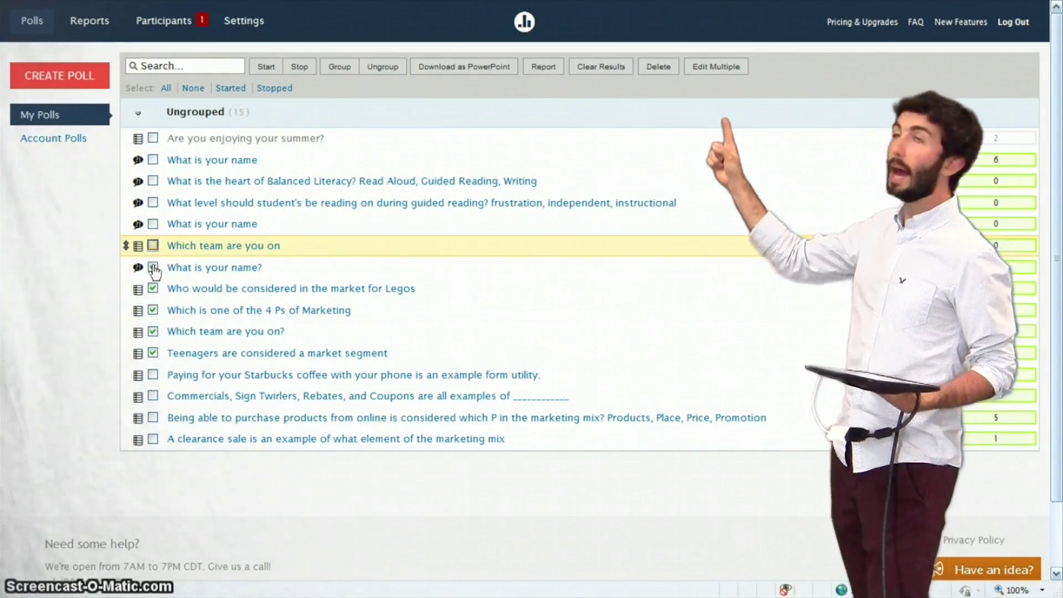
left_click(154, 268)
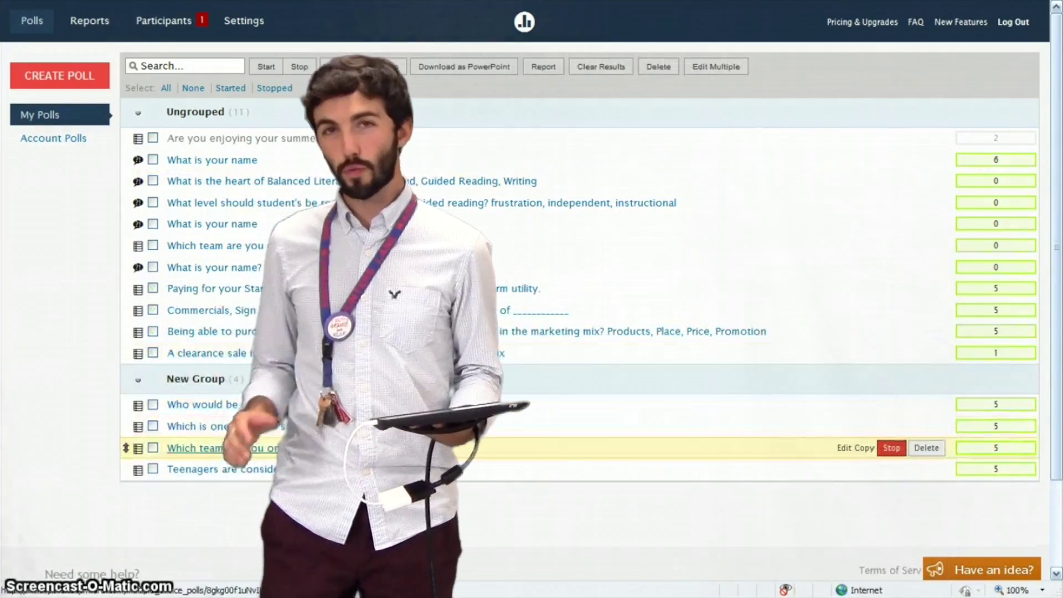
left_click_drag(126, 448, 131, 404)
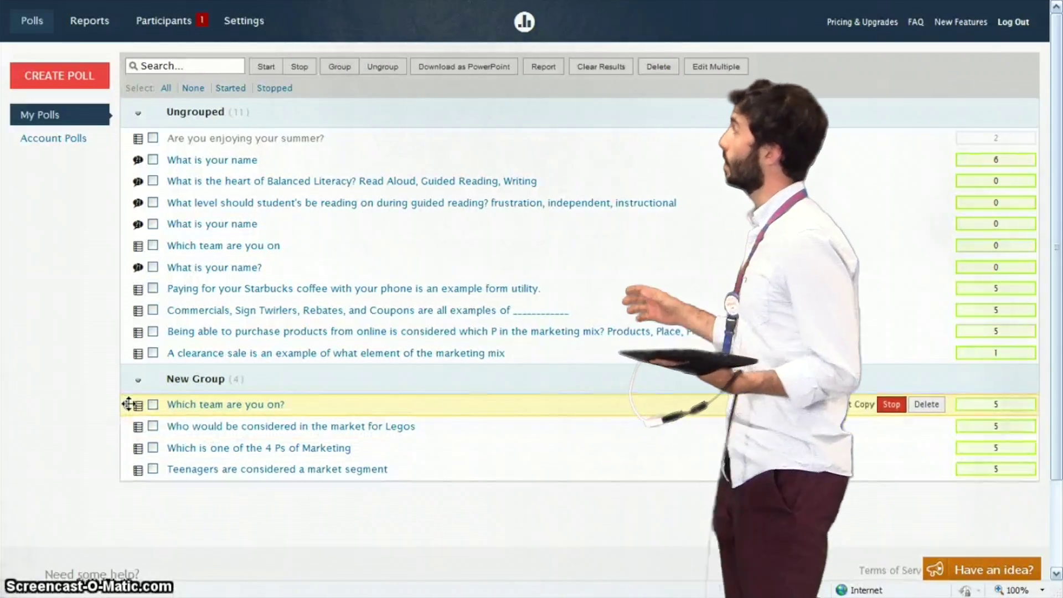
Review the team poll's results, then advance to the Legos market poll and activate it.
left_click(201, 407)
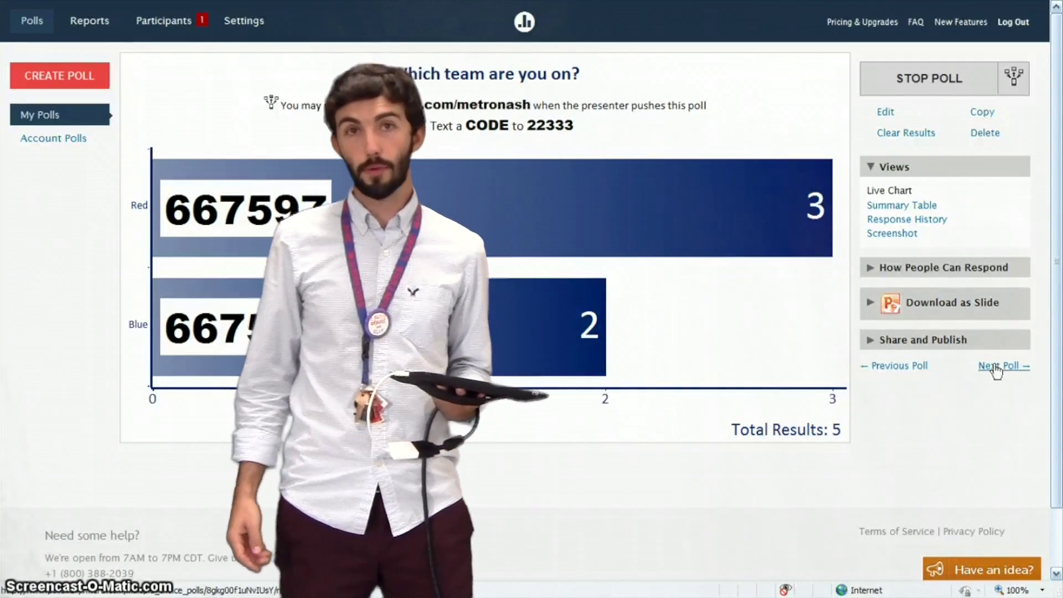
left_click(997, 372)
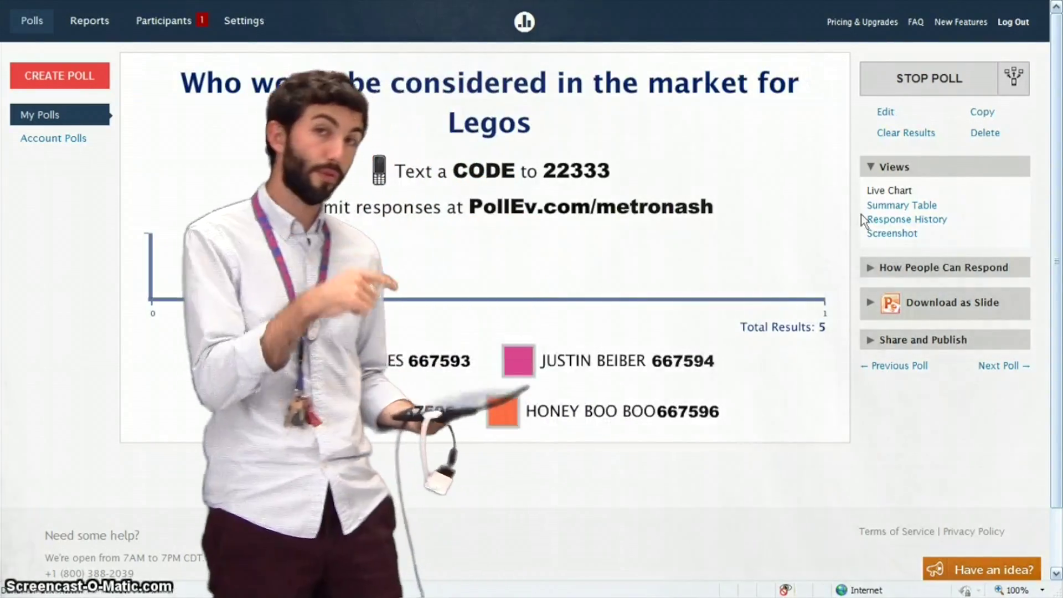
mouse_move(770, 256)
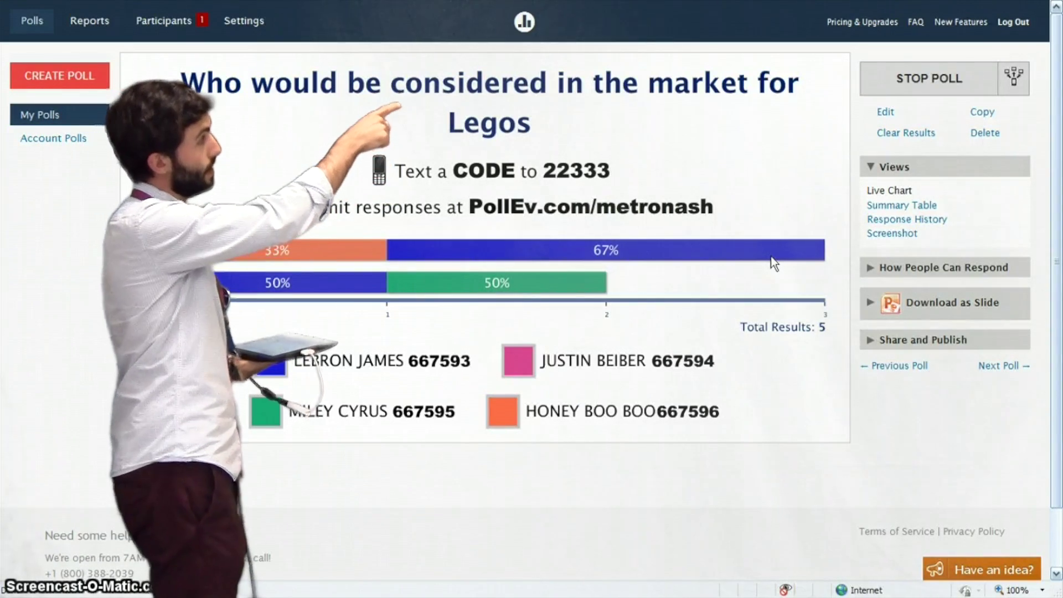
mouse_move(790, 161)
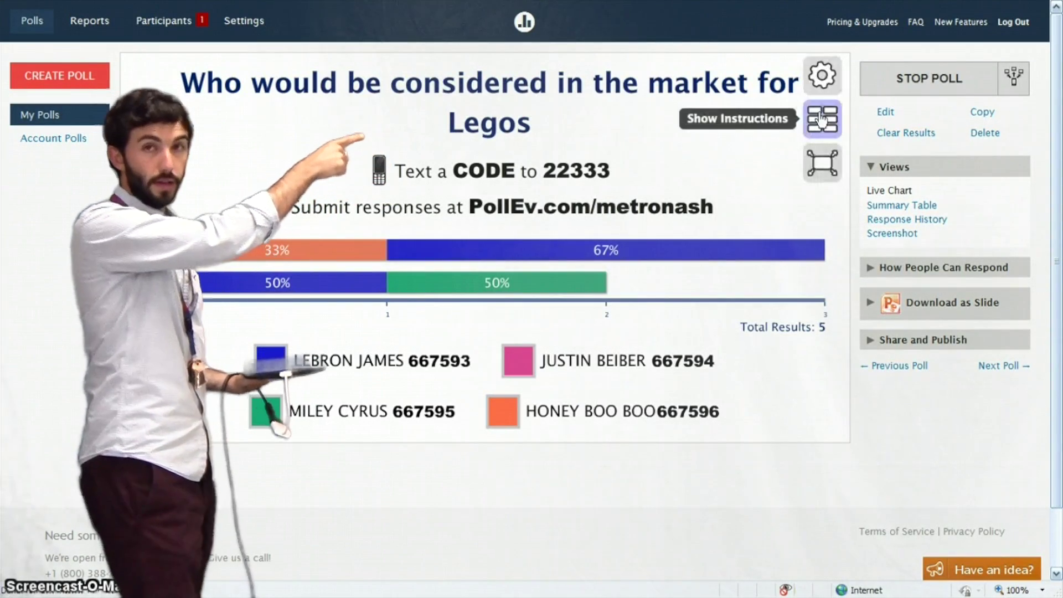
left_click(1018, 73)
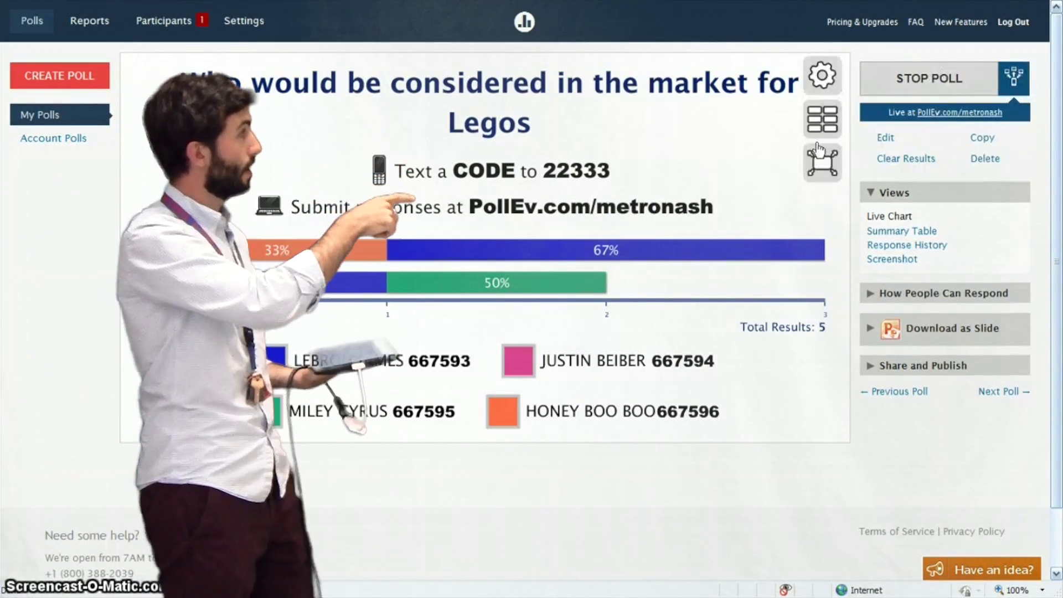
Set the Legos chart's Segment Responses to 'Which team are you on?' so Red and Blue show separately.
left_click(823, 77)
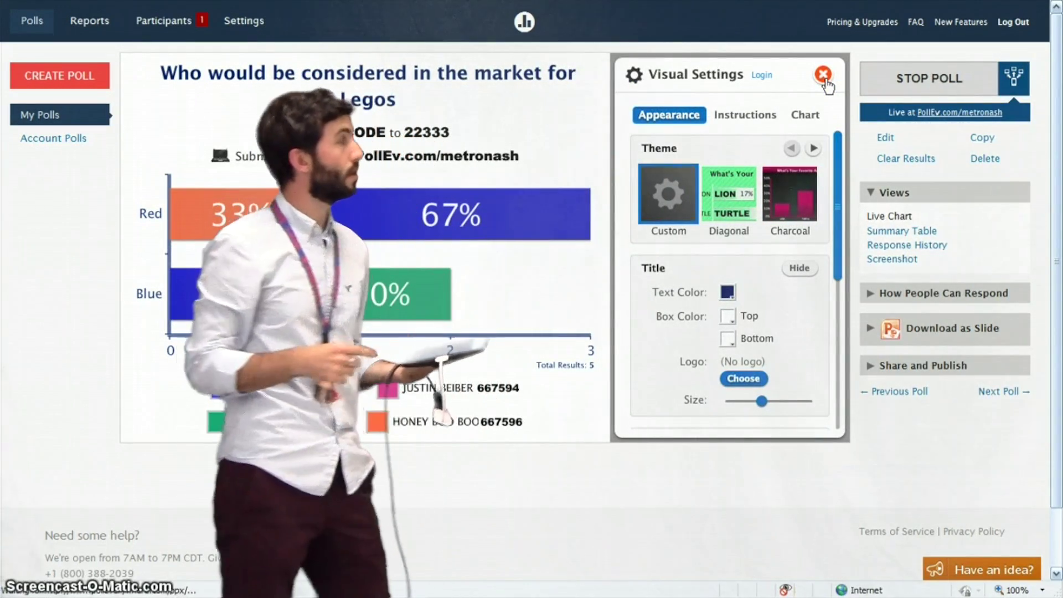
left_click(806, 116)
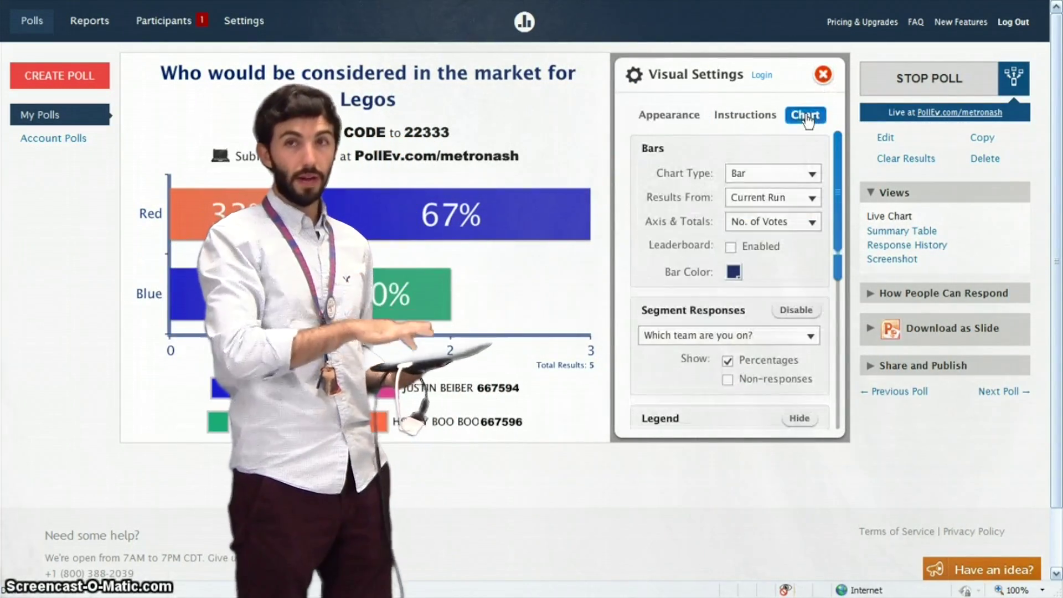
left_click_drag(838, 173, 838, 214)
left_click(794, 239)
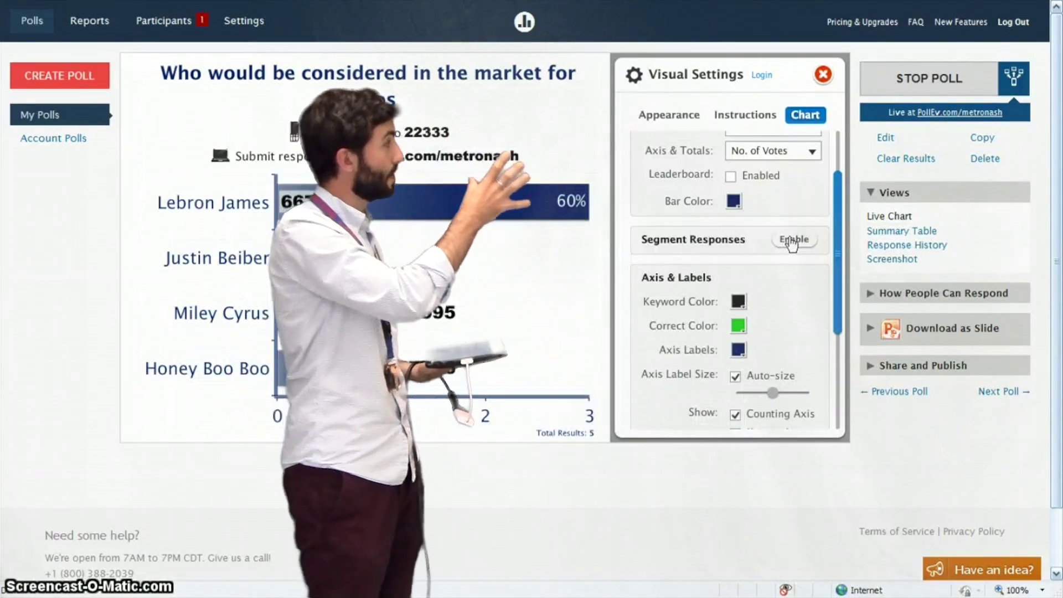
left_click(793, 240)
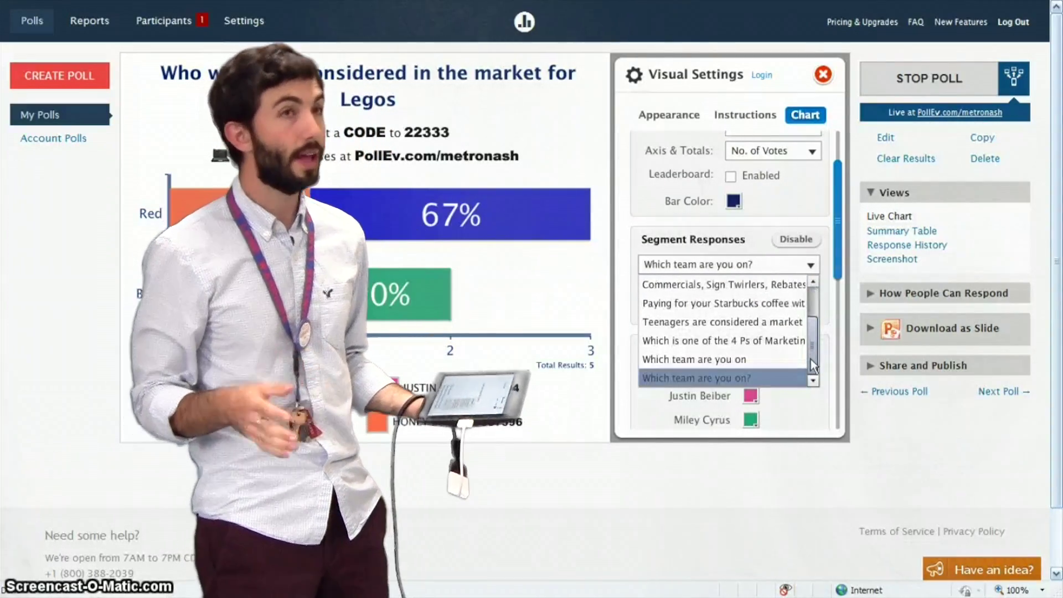
left_click(738, 355)
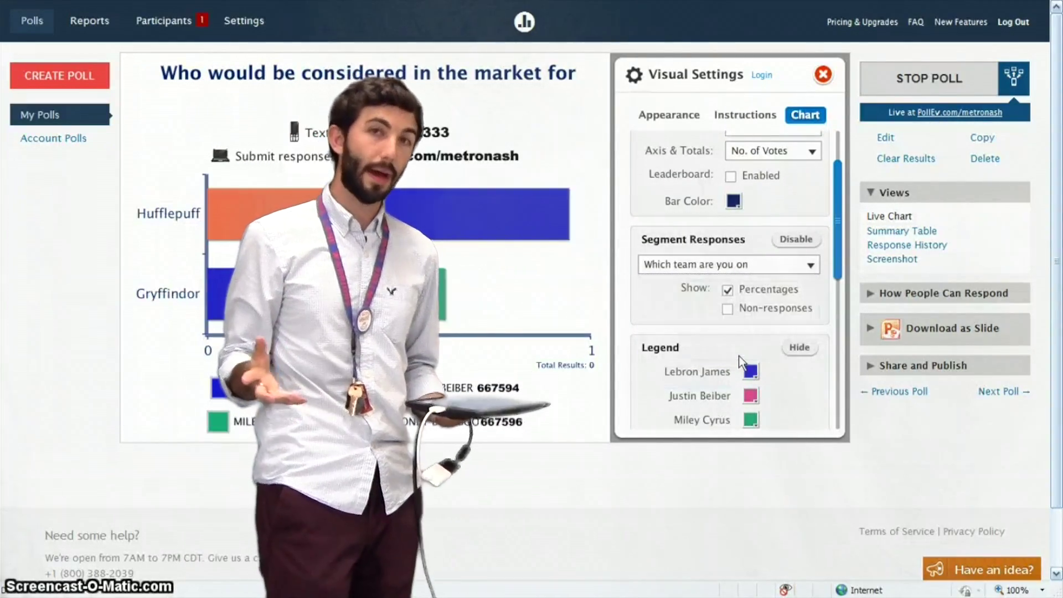
left_click(750, 272)
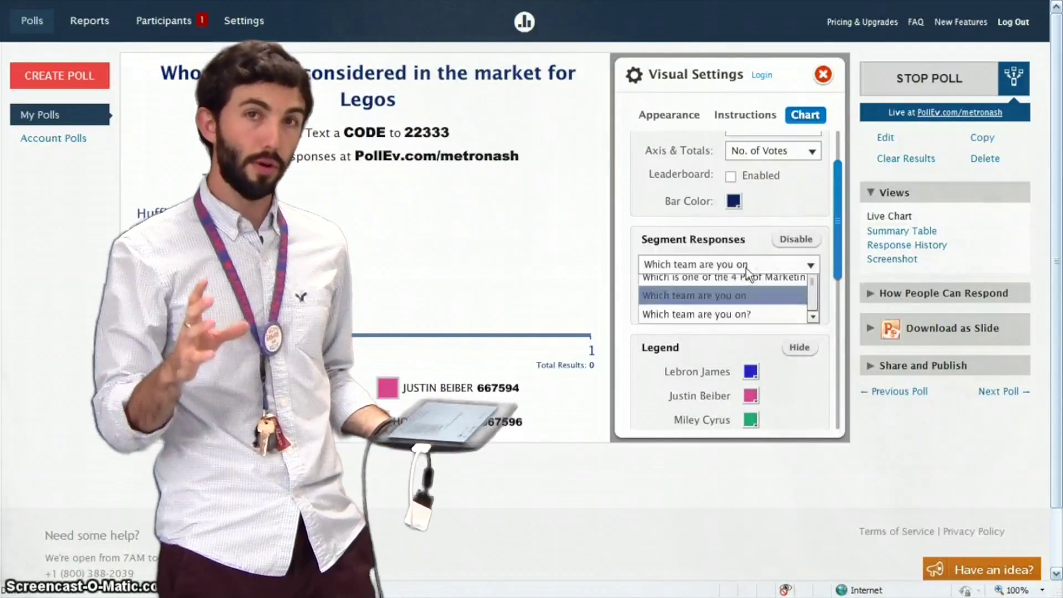
left_click(736, 377)
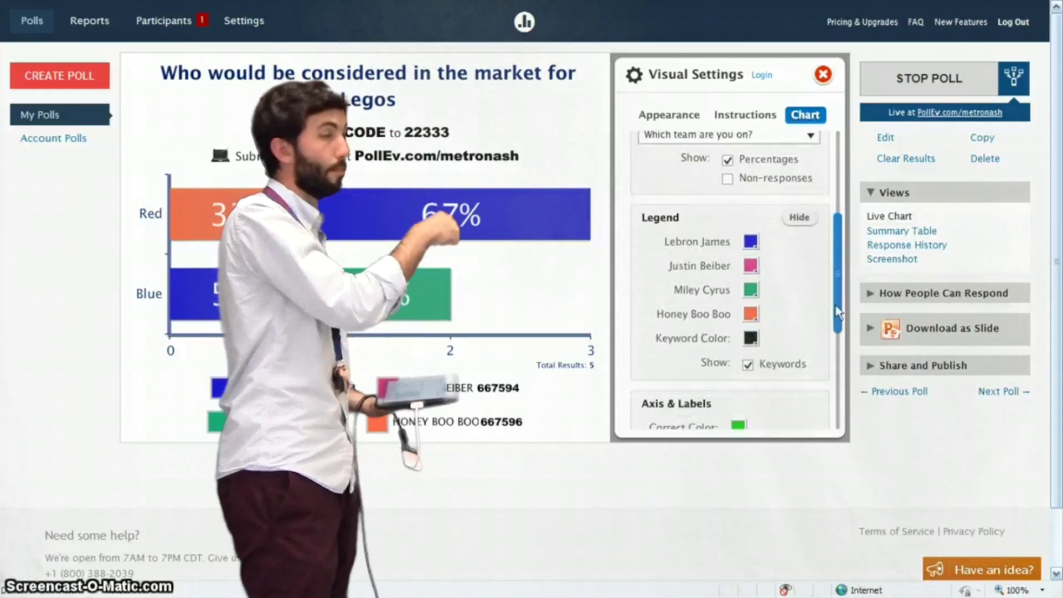
left_click_drag(836, 320, 829, 396)
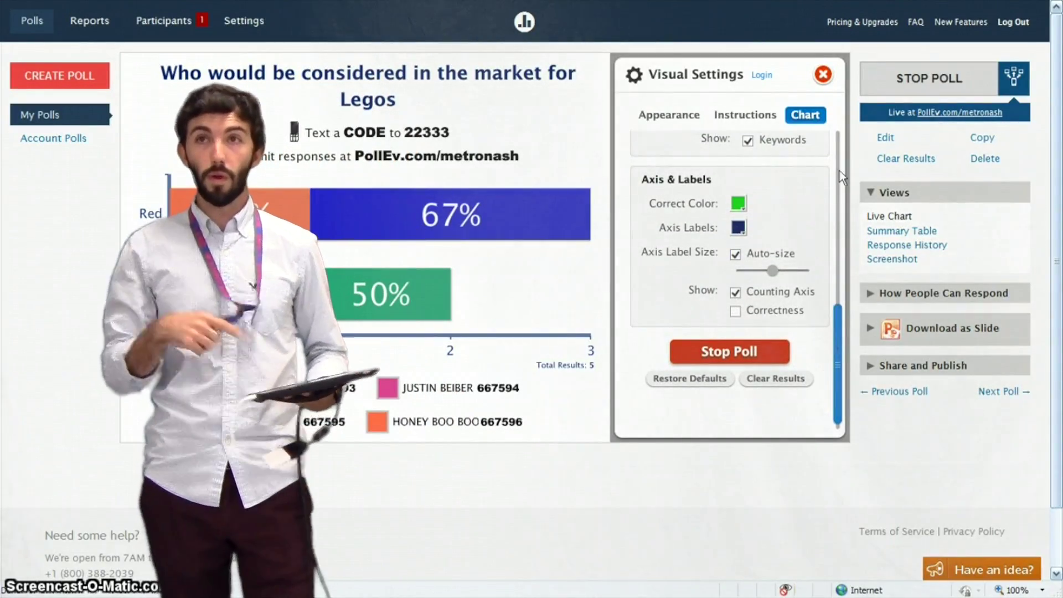
left_click_drag(838, 336, 833, 138)
left_click(823, 73)
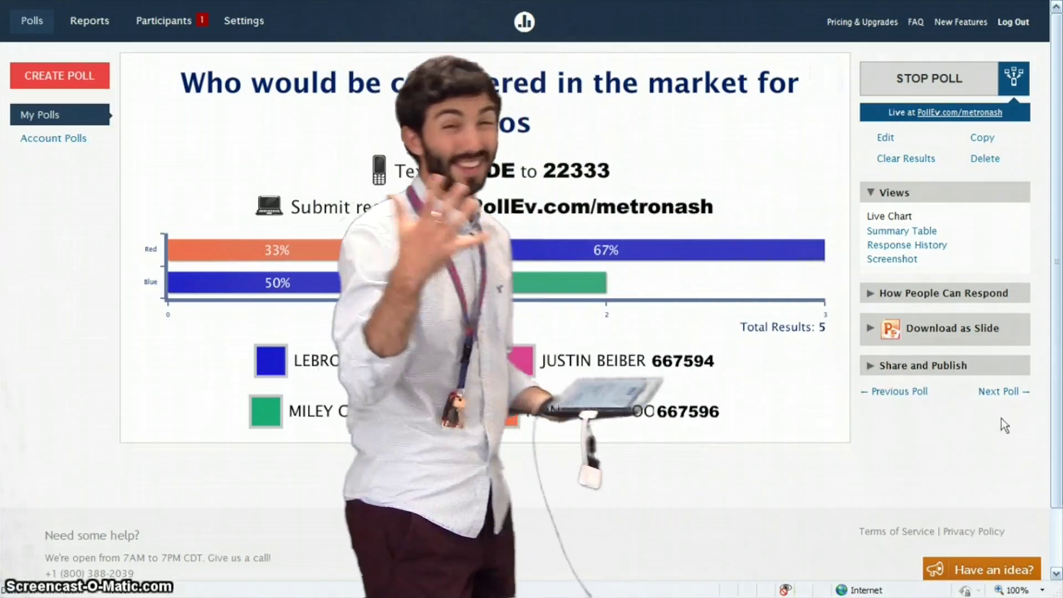
Advance to the 4 Ps of Marketing poll, which shows 100% Product for both Red and Blue.
left_click(993, 394)
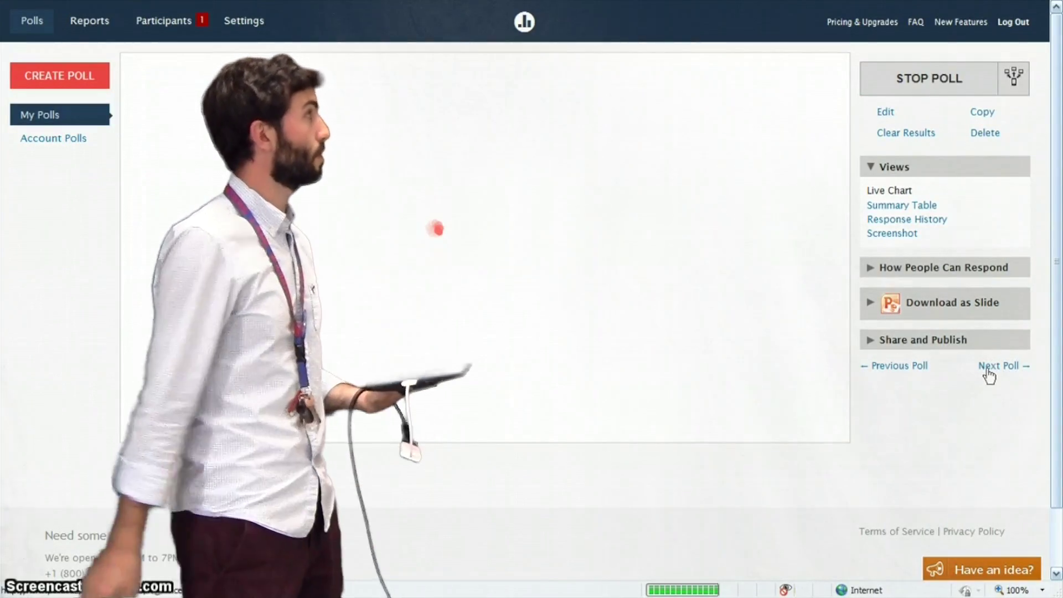
left_click(988, 371)
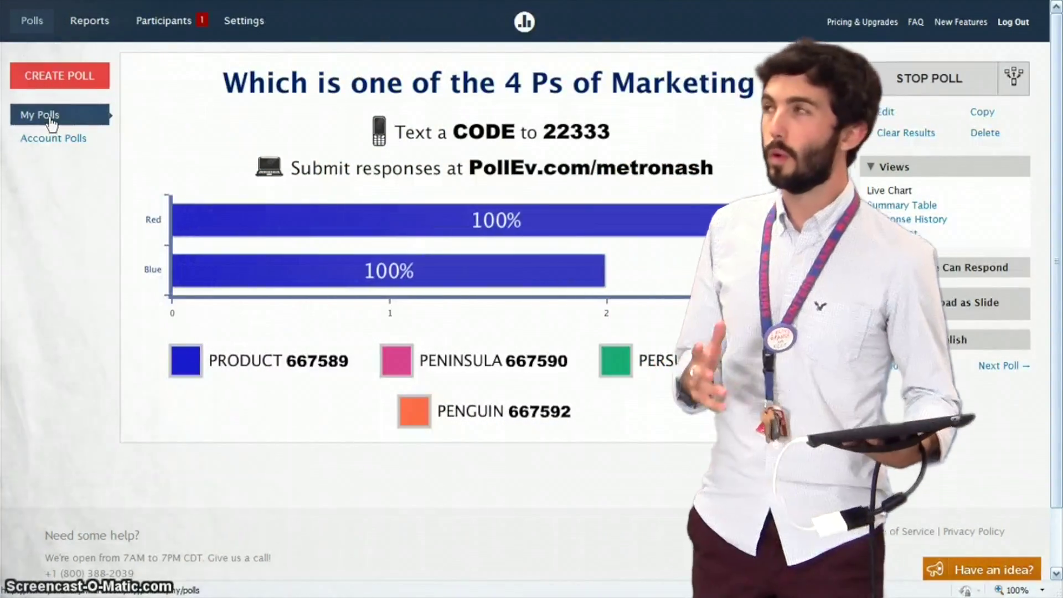
From My Polls, open the 'Who would be considered in the market for Legos' poll's edit form.
left_click(52, 123)
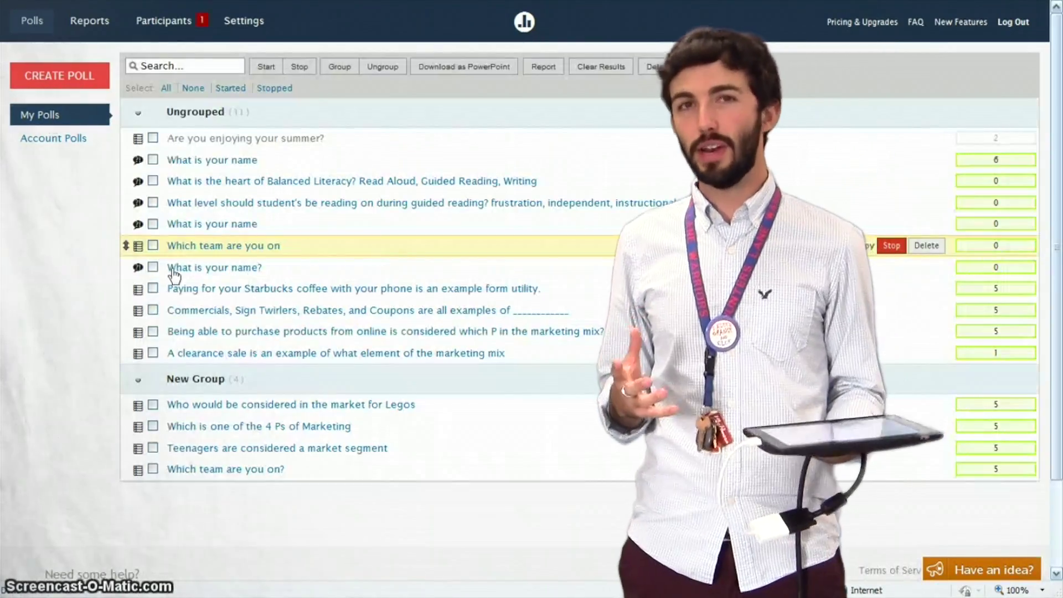
left_click(153, 378)
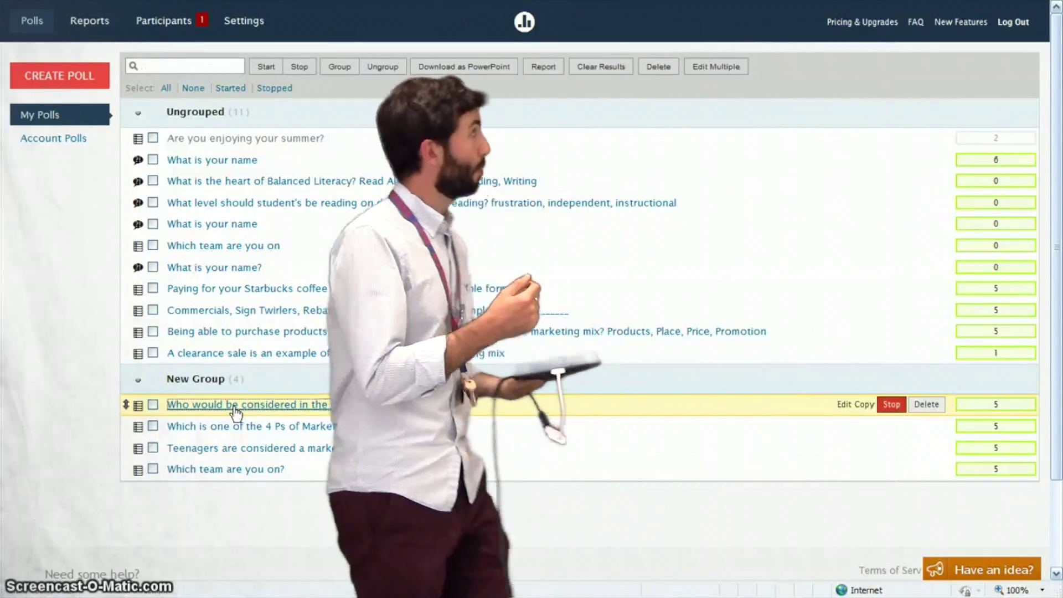
left_click(235, 405)
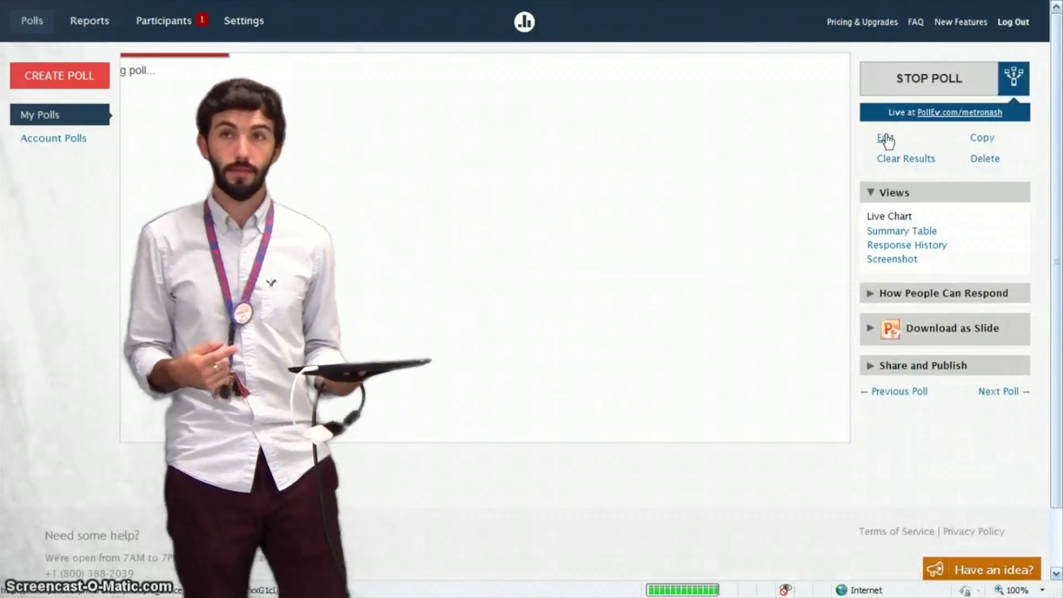
left_click(885, 138)
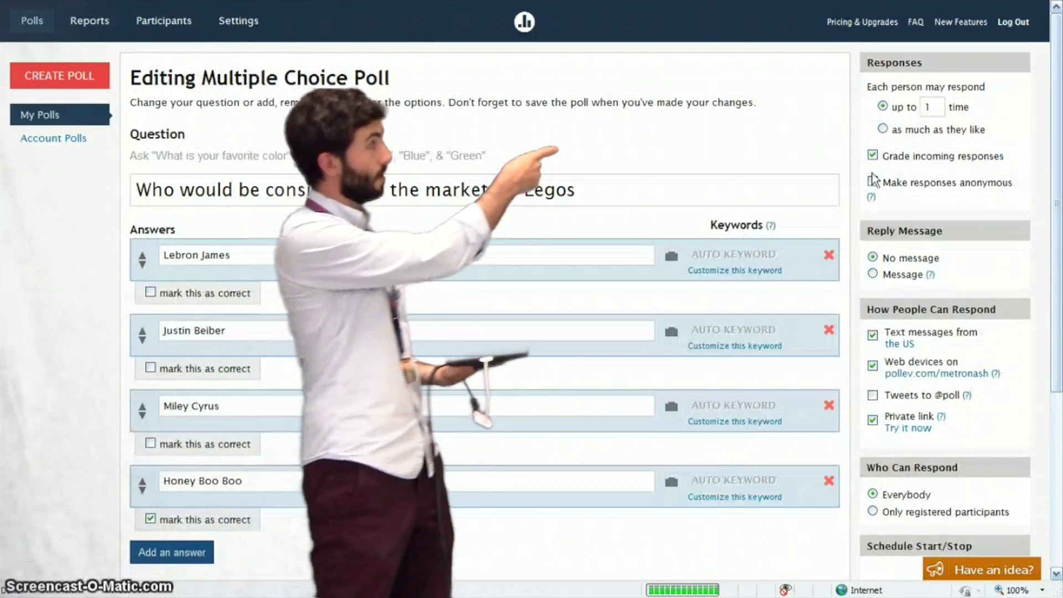
Turn on grading for the Legos poll with Honey Boo Boo correct, then select all New Group polls.
left_click(873, 156)
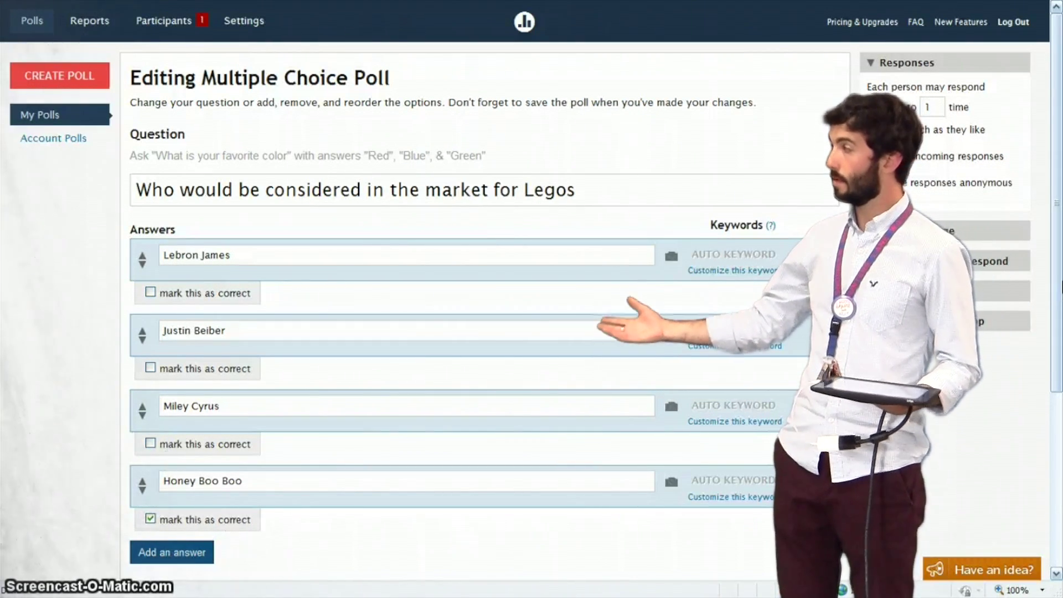
left_click_drag(1053, 295, 1060, 407)
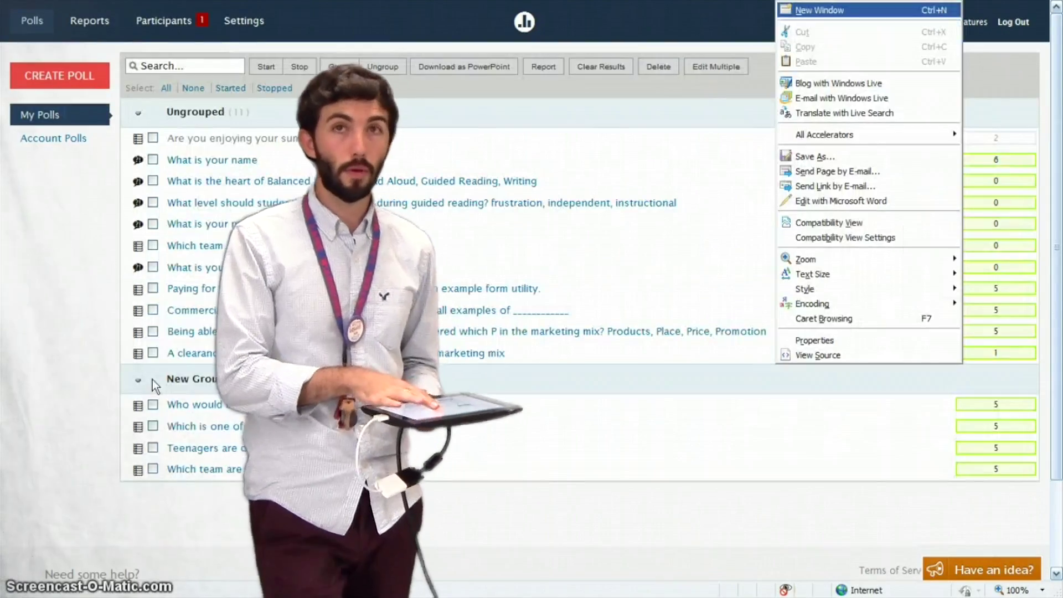
left_click(153, 380)
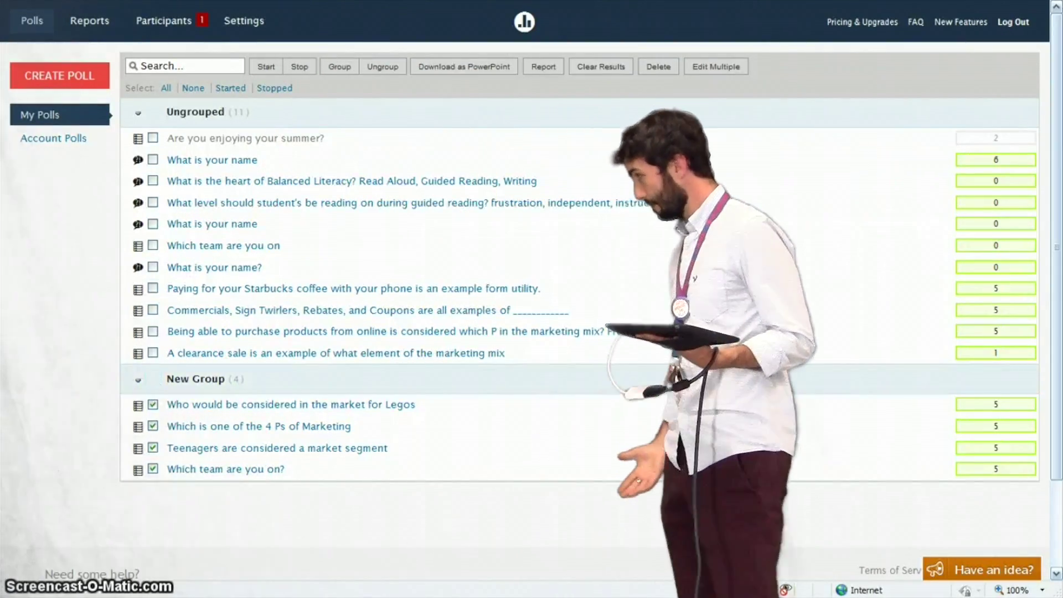
Generate a Report for the four checked New Group polls.
mouse_move(732, 14)
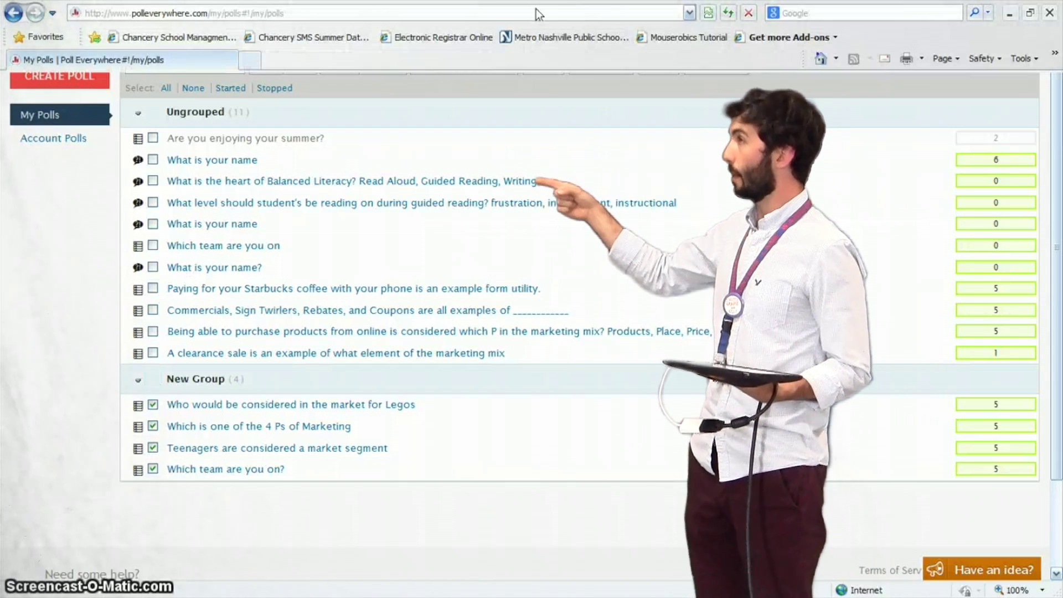
mouse_move(580, 147)
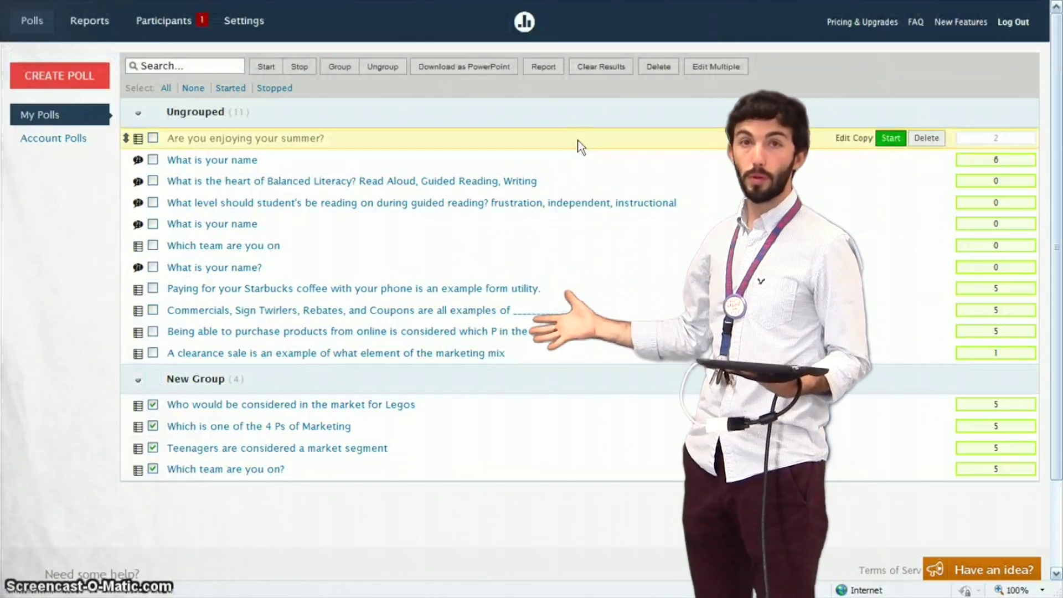
left_click(543, 67)
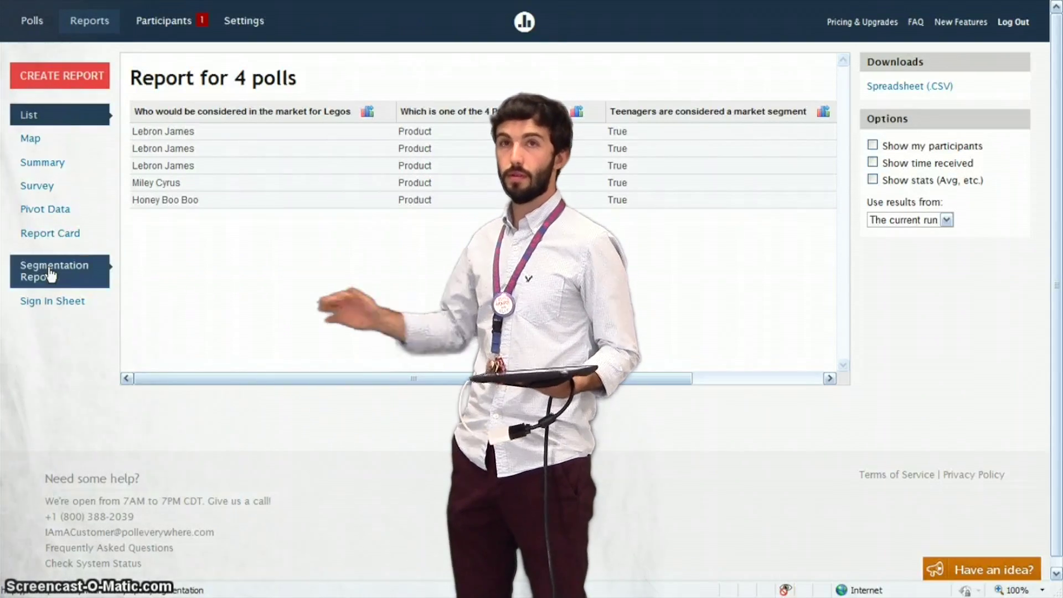
Generate a segmentation report of New Group split by 'Which team are you on?' to compare Red and Blue.
left_click(52, 273)
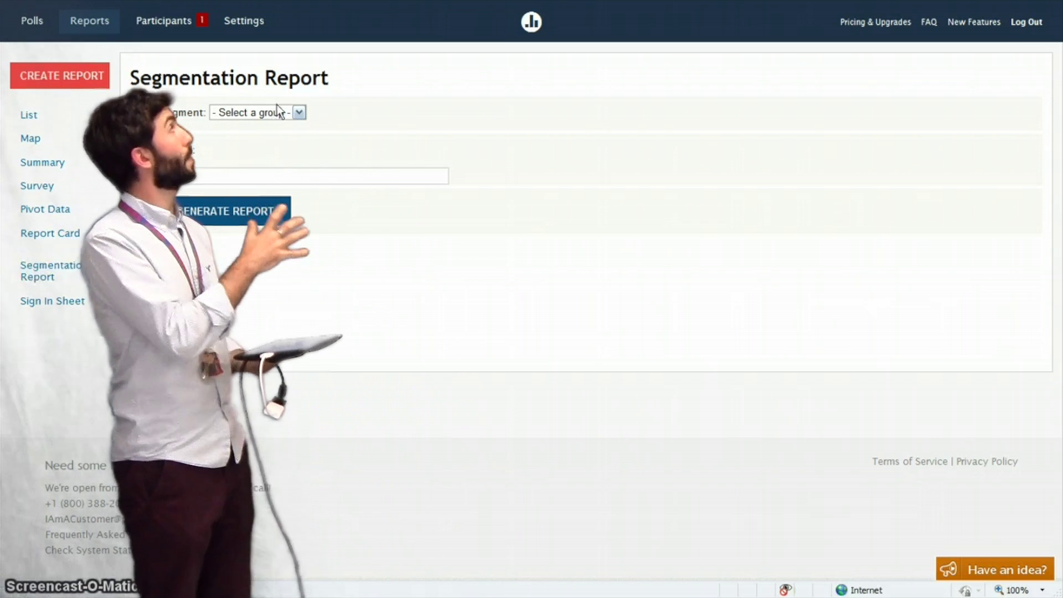
left_click(300, 111)
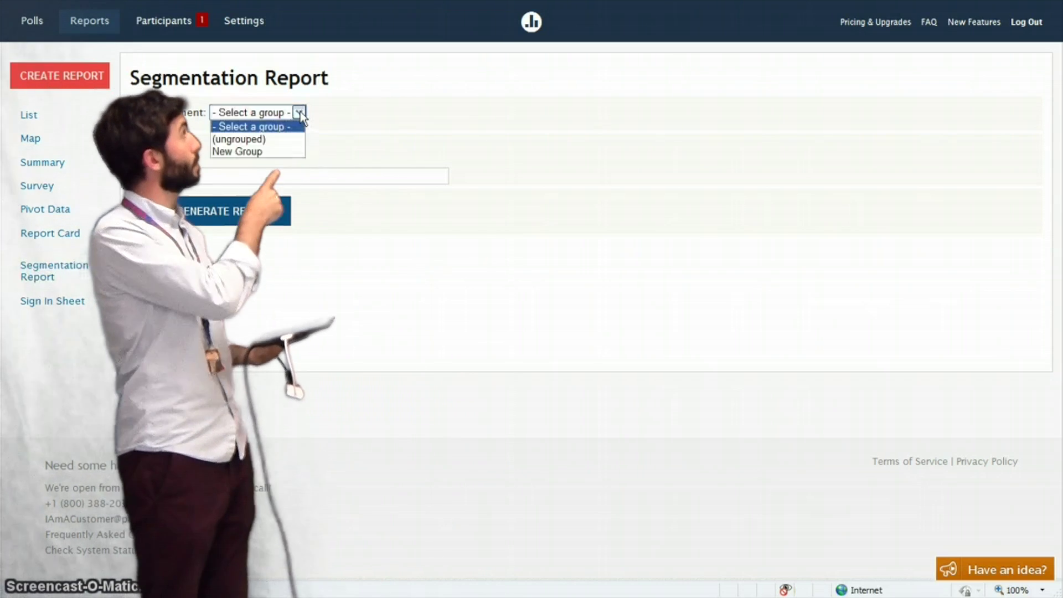
left_click(273, 151)
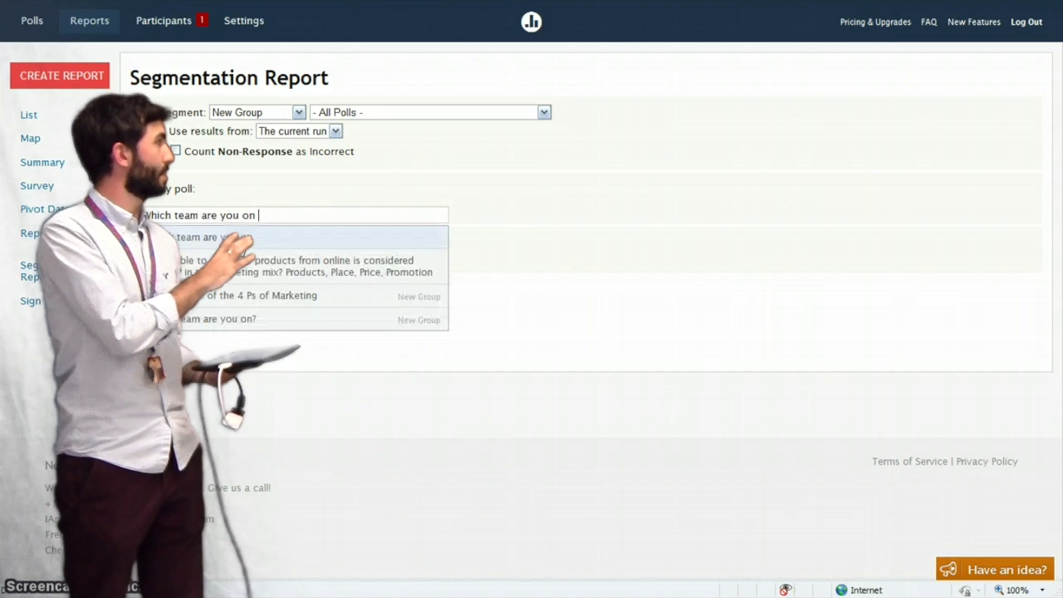
left_click(230, 321)
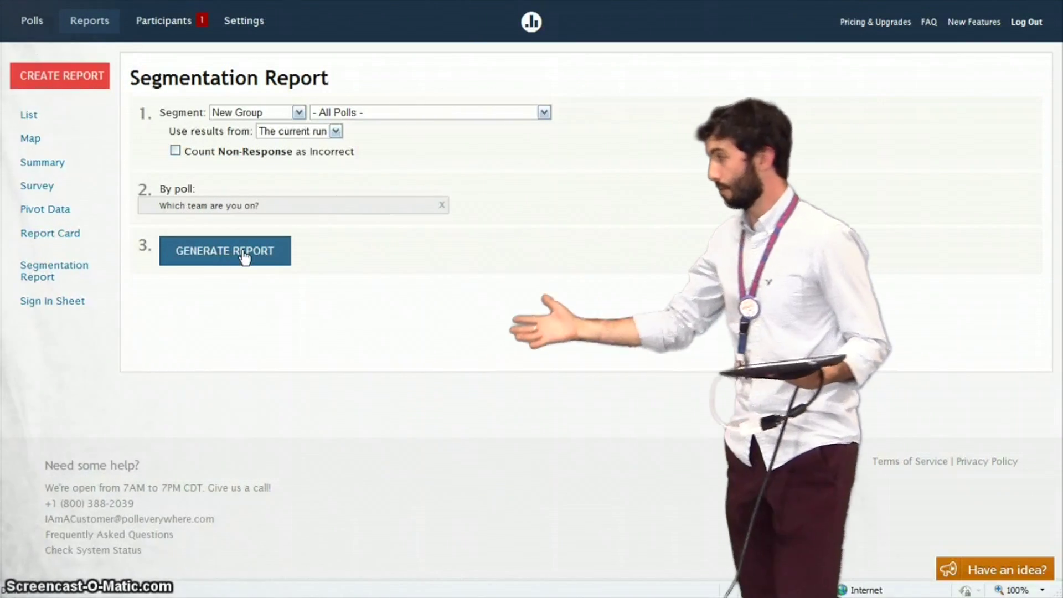
left_click(243, 255)
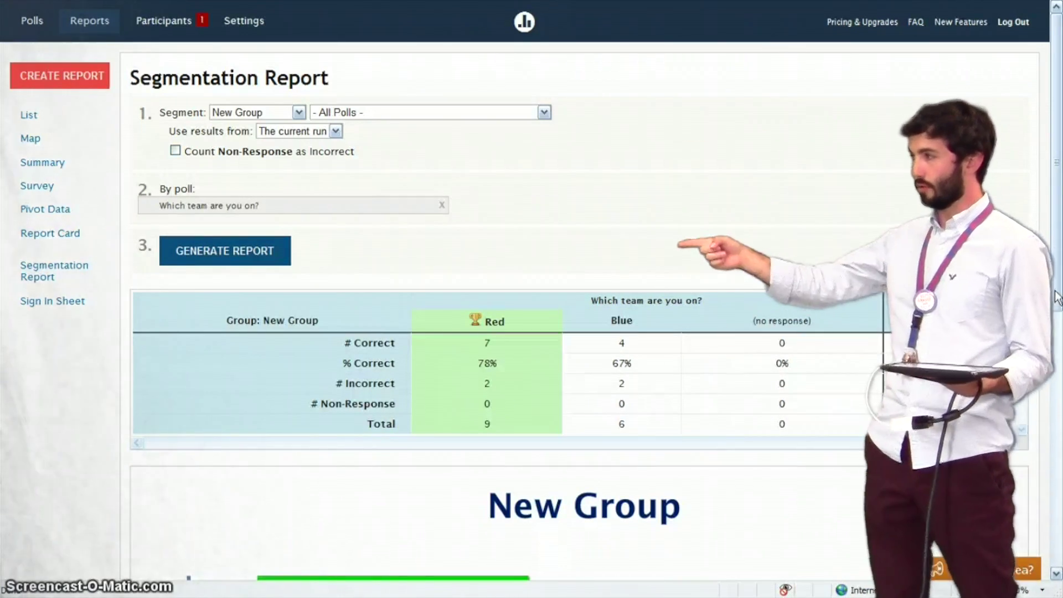
mouse_move(1058, 297)
left_mouse_down()
mouse_move(1058, 414)
mouse_move(1058, 294)
left_mouse_up()
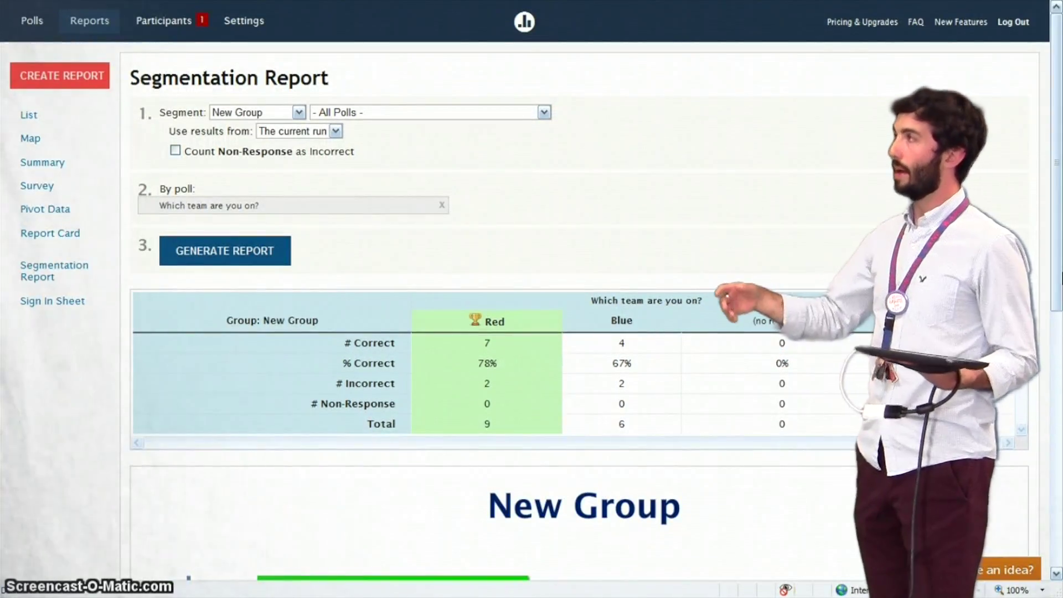
left_click(72, 244)
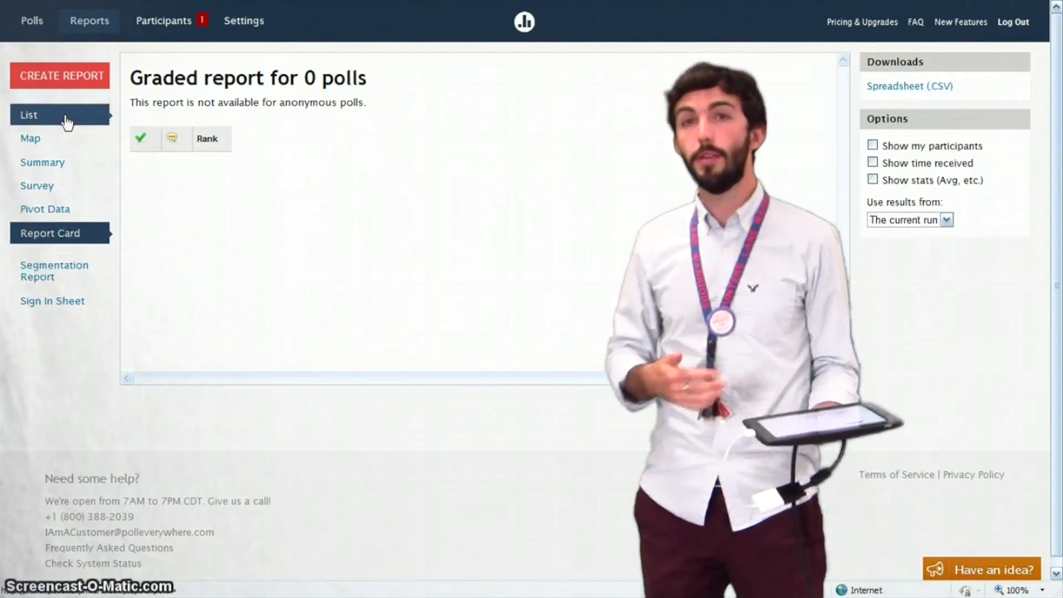
Switch to the List report, return to the polls, and select all of New Group's polls.
left_click(57, 271)
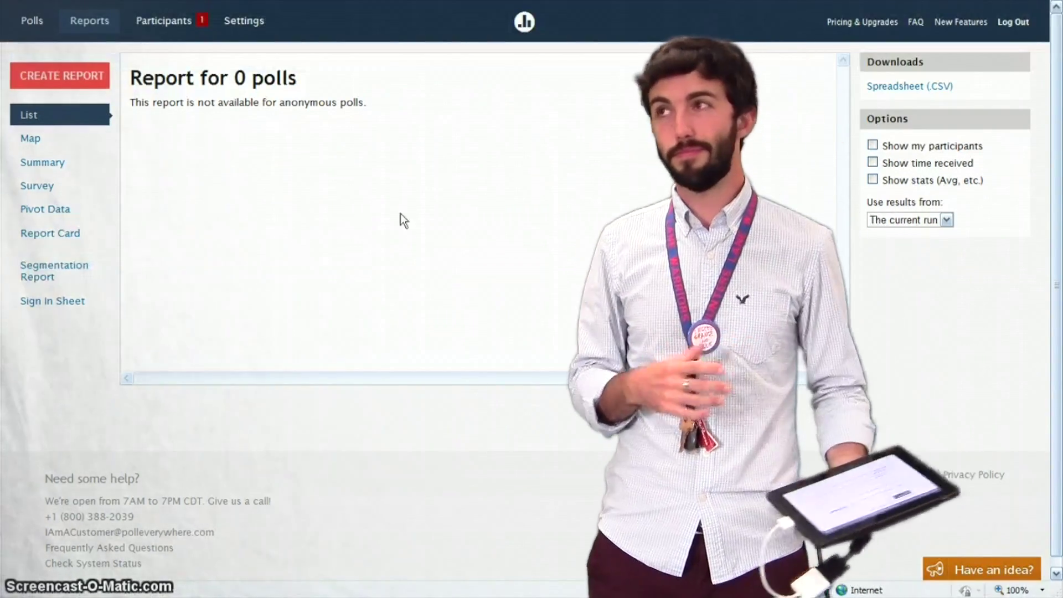
mouse_move(81, 12)
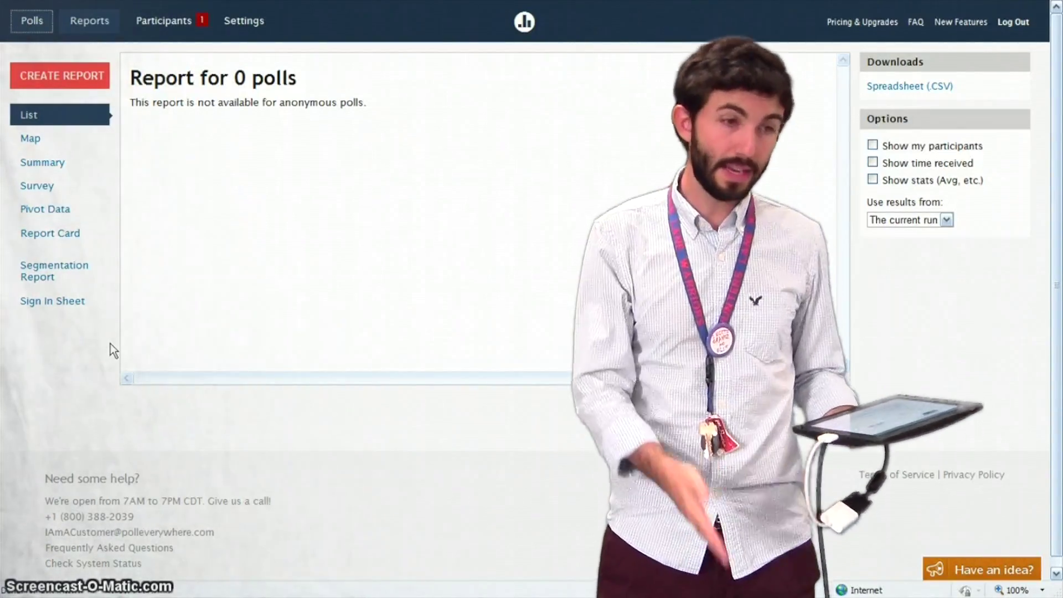
left_click(154, 380)
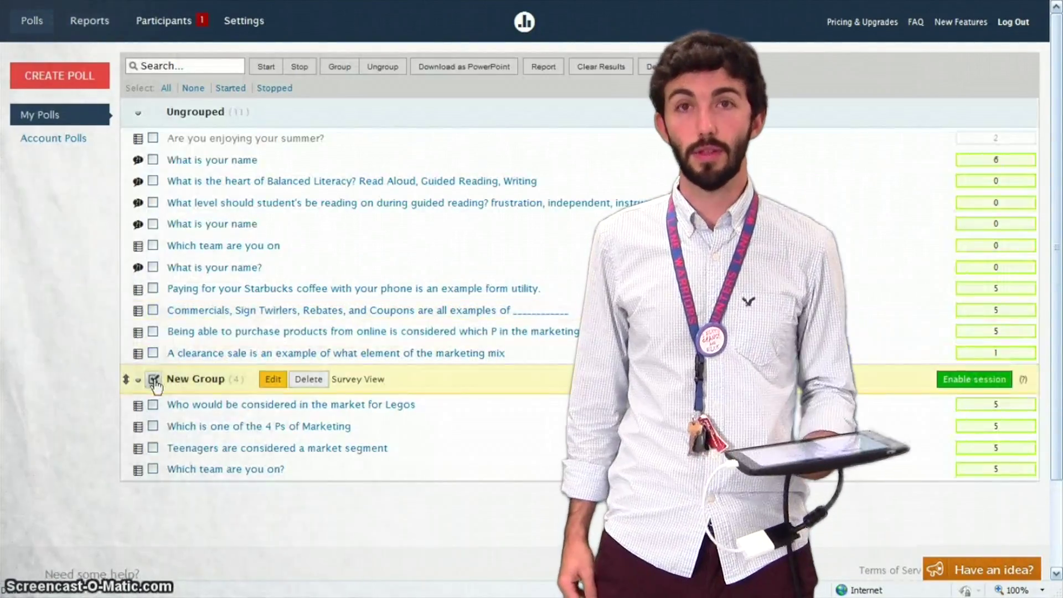